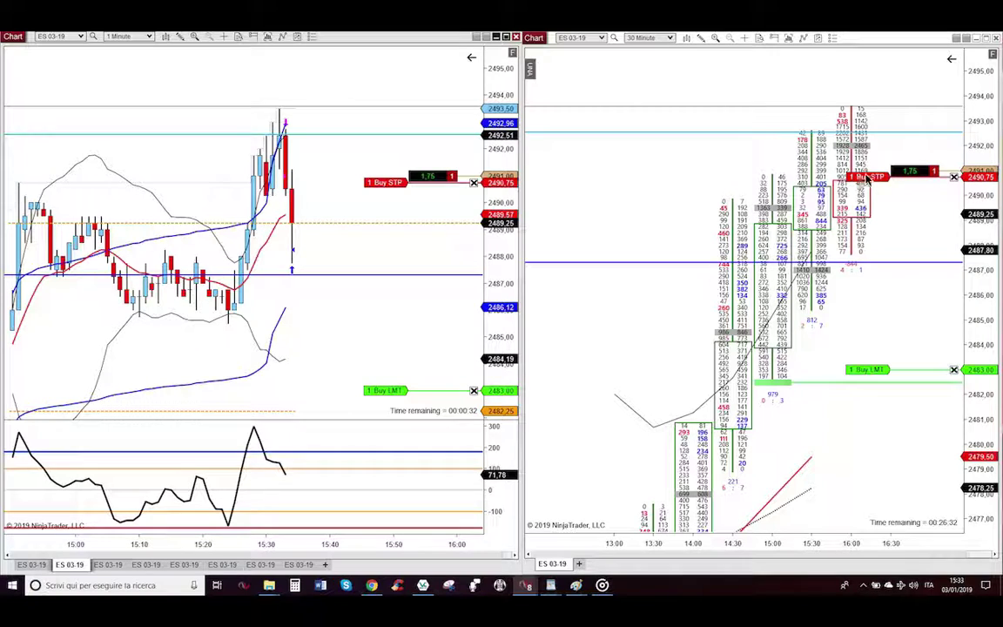
Step: Place a one-contract ES 03-19 buy limit at 2487.50 to cover the remaining short
click(350, 267)
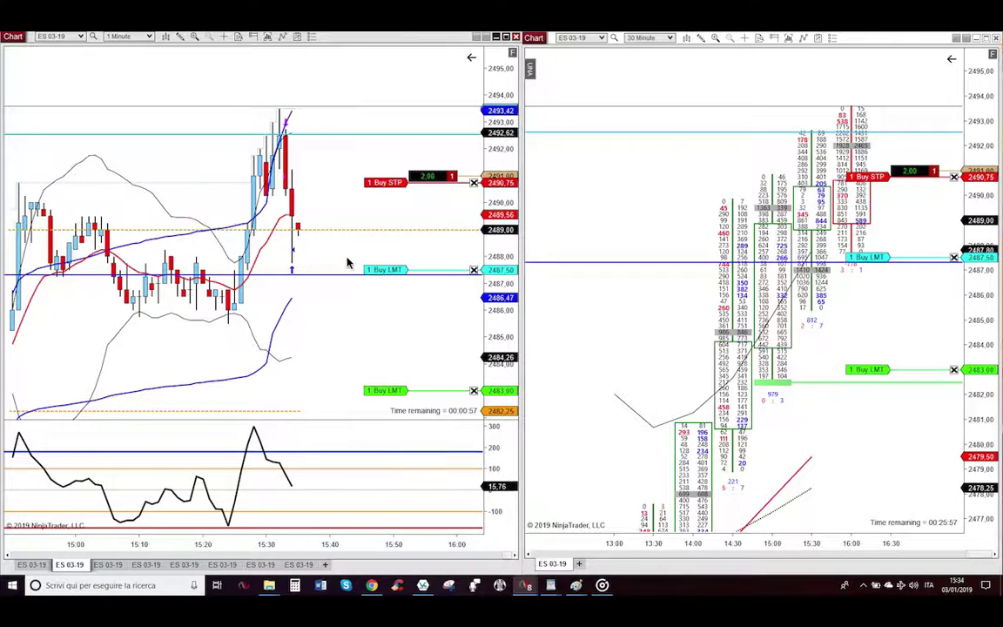